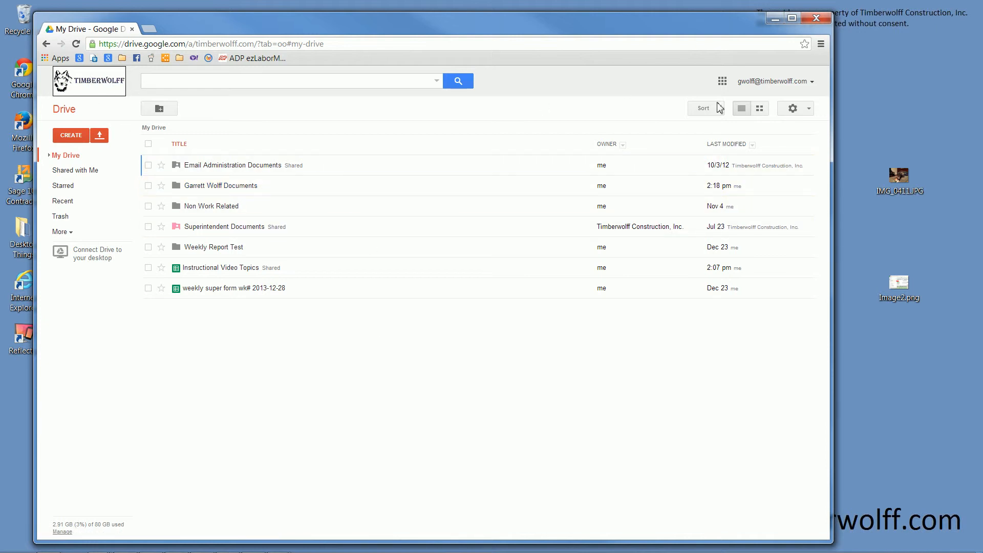
# Check the available Google apps, and upload IMG_0411.JPG from the desktop to My Drive
pyautogui.click(723, 82)
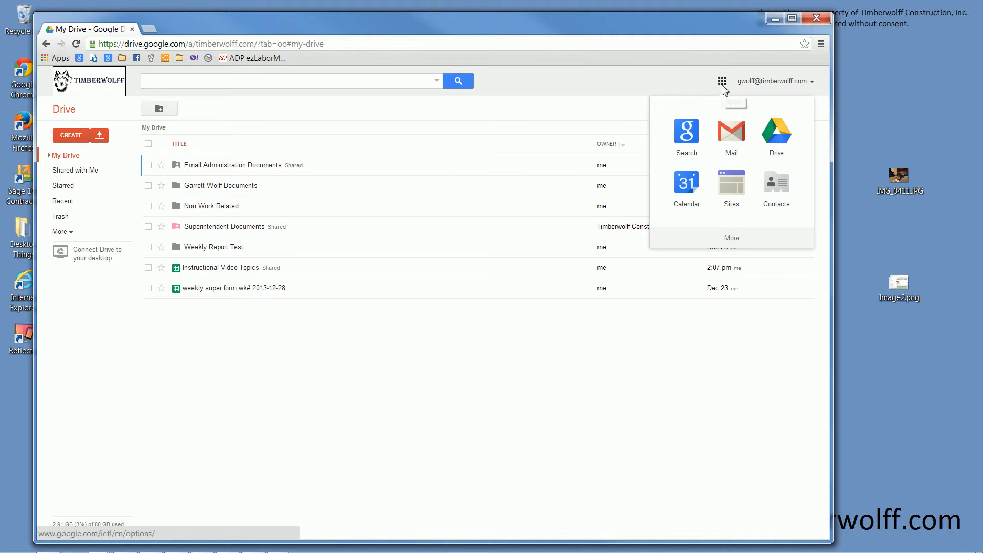
pyautogui.click(723, 81)
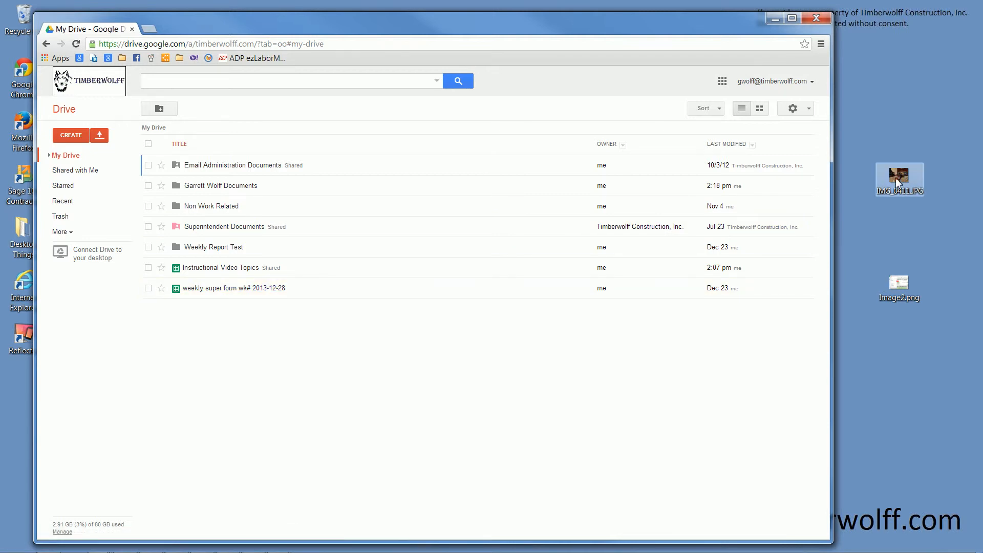
pyautogui.moveTo(898, 177); pyautogui.dragTo(346, 376)
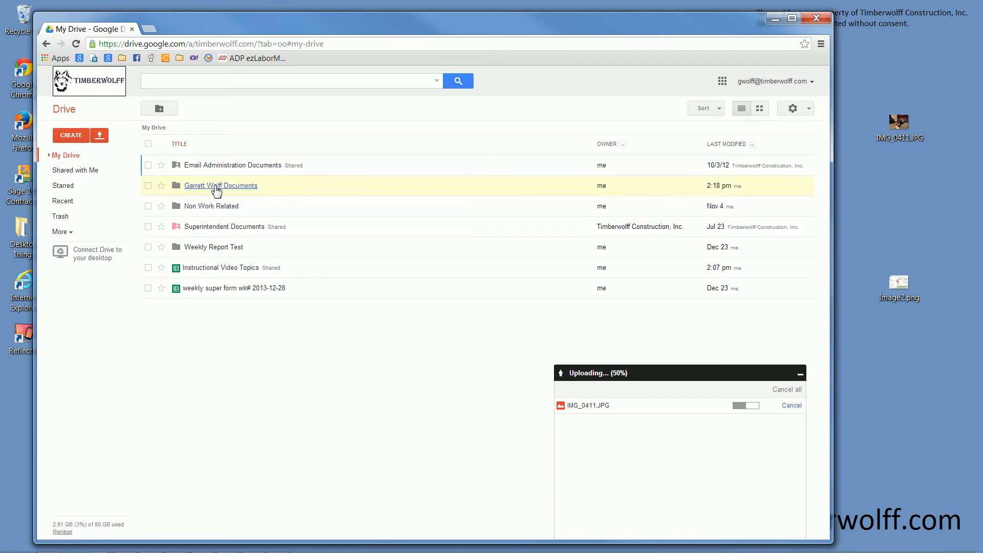
# Review the sharing settings of the personal documents folder in My Drive and close them
pyautogui.click(194, 194)
pyautogui.click(149, 187)
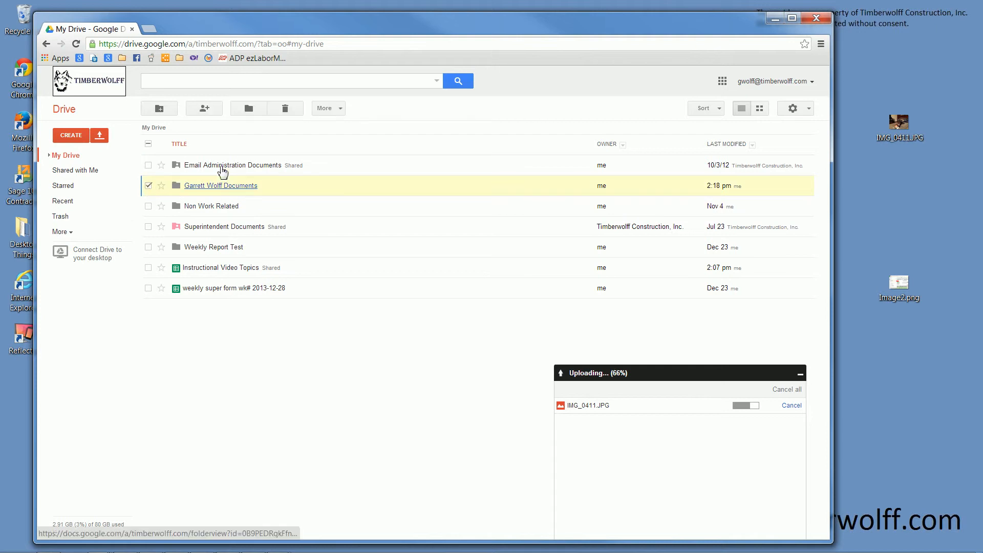
pyautogui.click(204, 112)
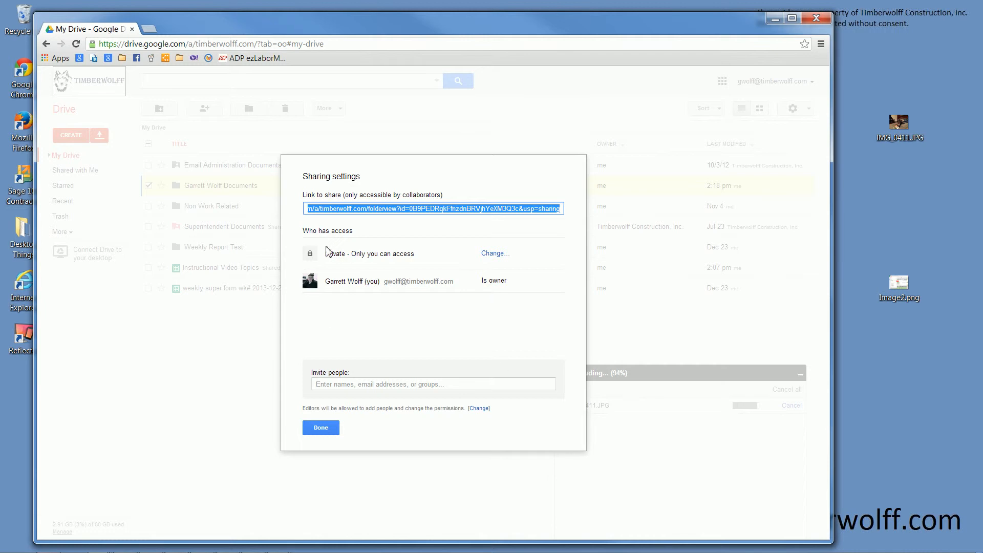
pyautogui.click(322, 430)
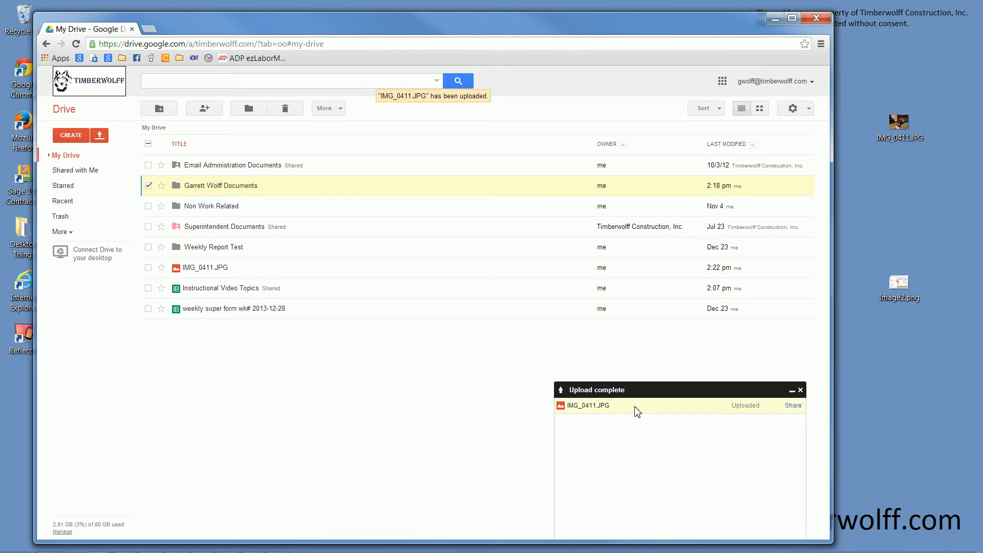
# Dismiss the upload status and review the sharing settings of IMG_0411.JPG alone
pyautogui.click(800, 393)
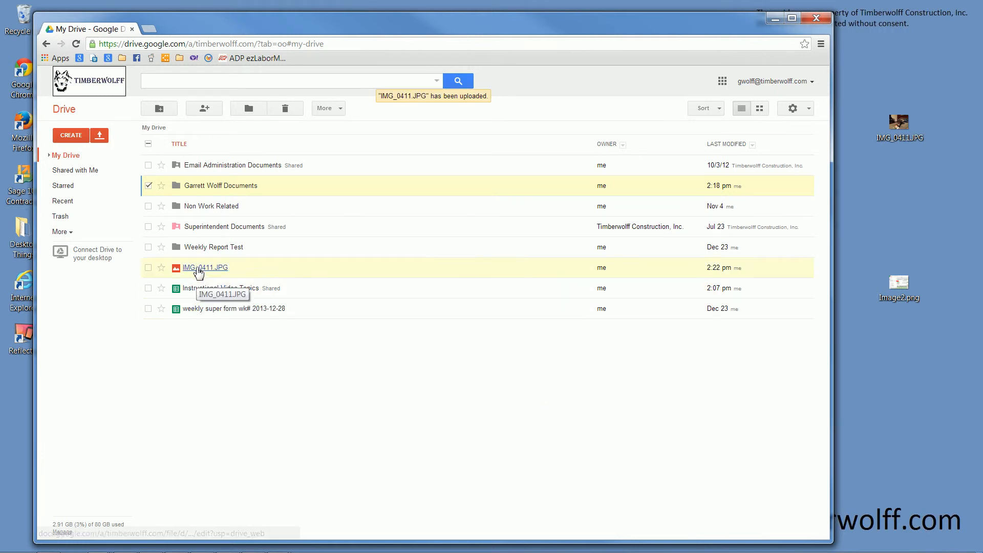
pyautogui.click(148, 267)
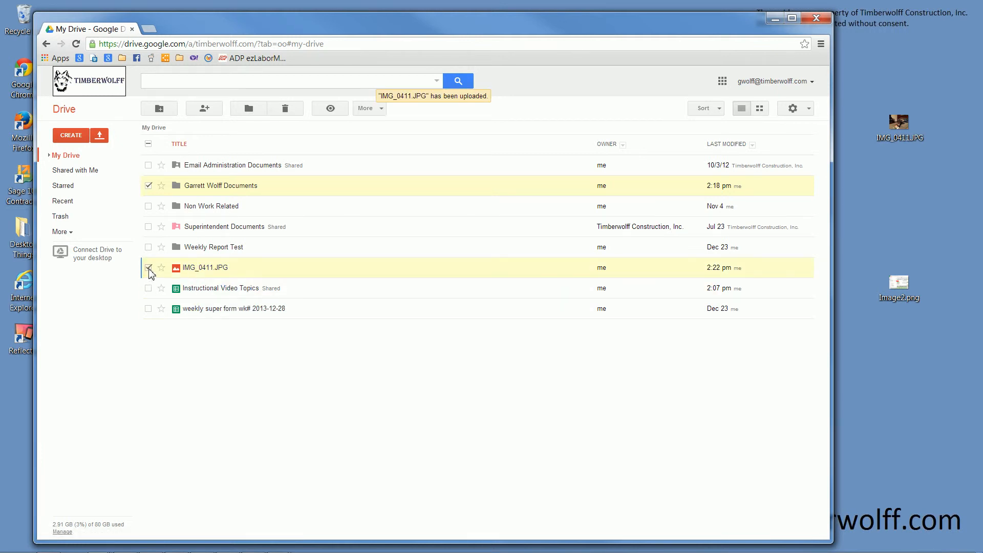
pyautogui.click(149, 185)
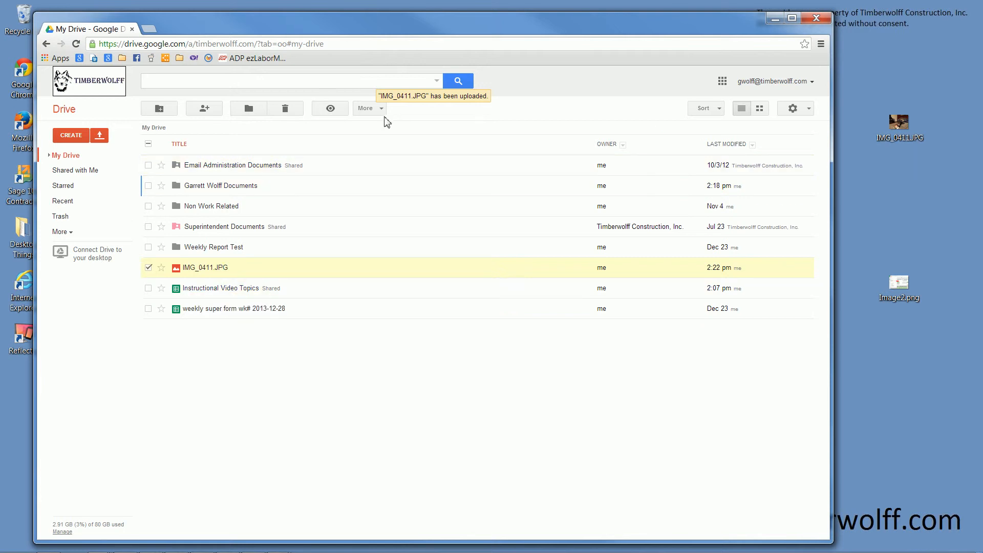
pyautogui.click(208, 111)
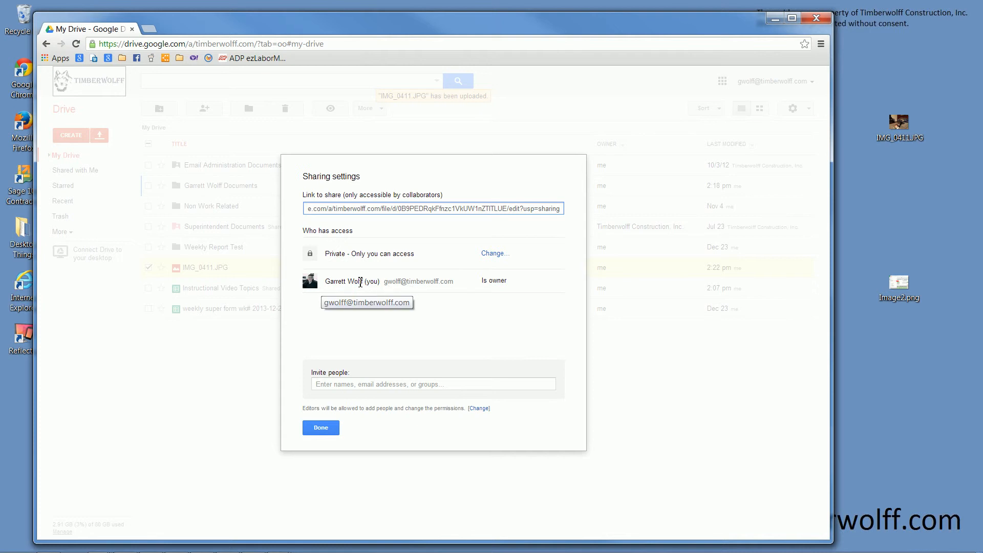
pyautogui.click(322, 428)
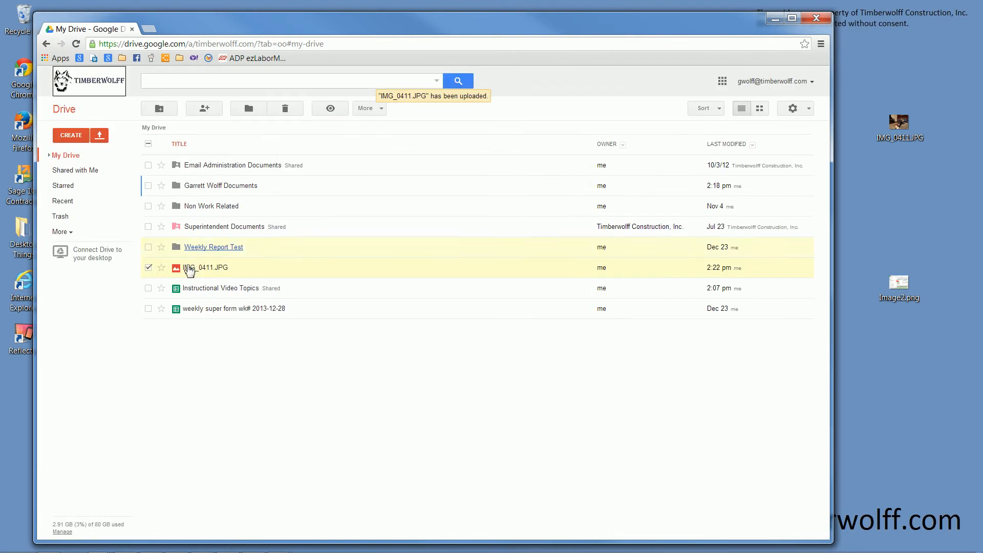
pyautogui.click(149, 268)
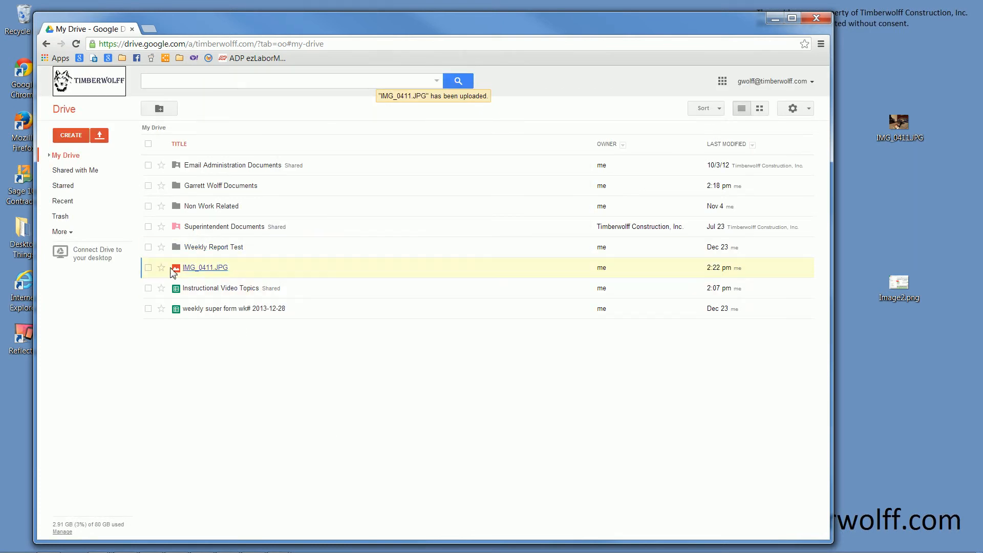
pyautogui.click(149, 268)
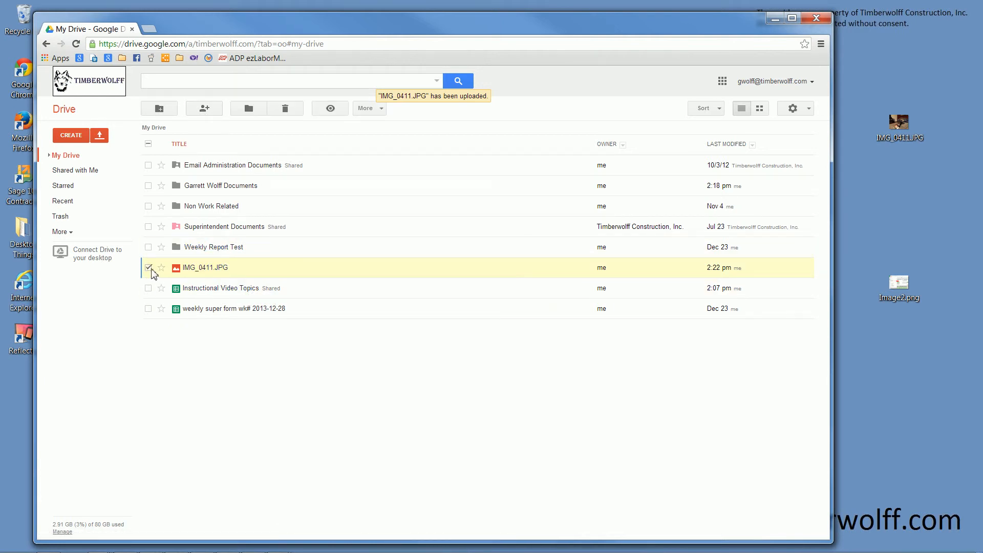
pyautogui.click(149, 309)
pyautogui.click(149, 289)
pyautogui.click(149, 309)
pyautogui.click(149, 288)
# Prepare a sharing invitation for IMG_0411.JPG with a coworker's e-mail and the Can edit permission
pyautogui.click(215, 111)
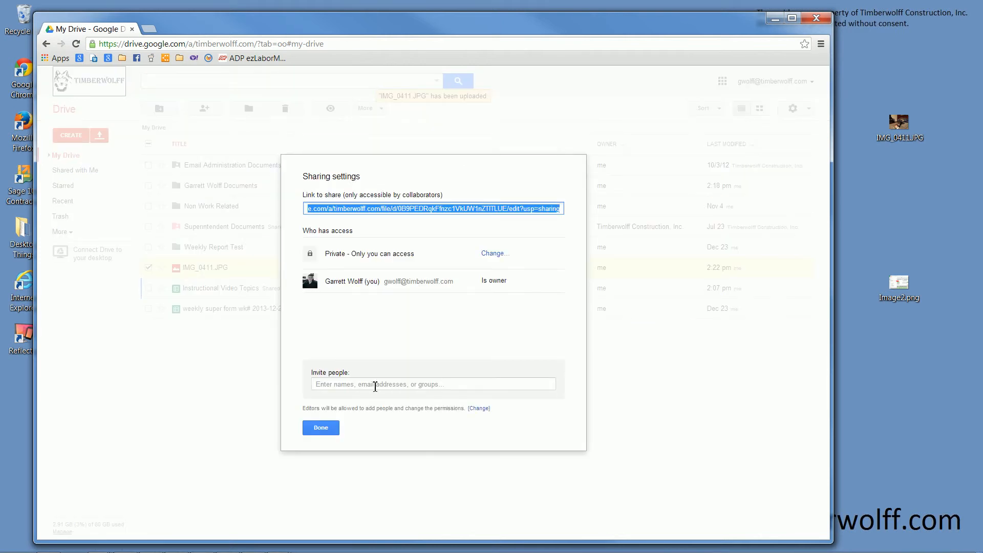
pyautogui.click(370, 382)
pyautogui.write('ant')
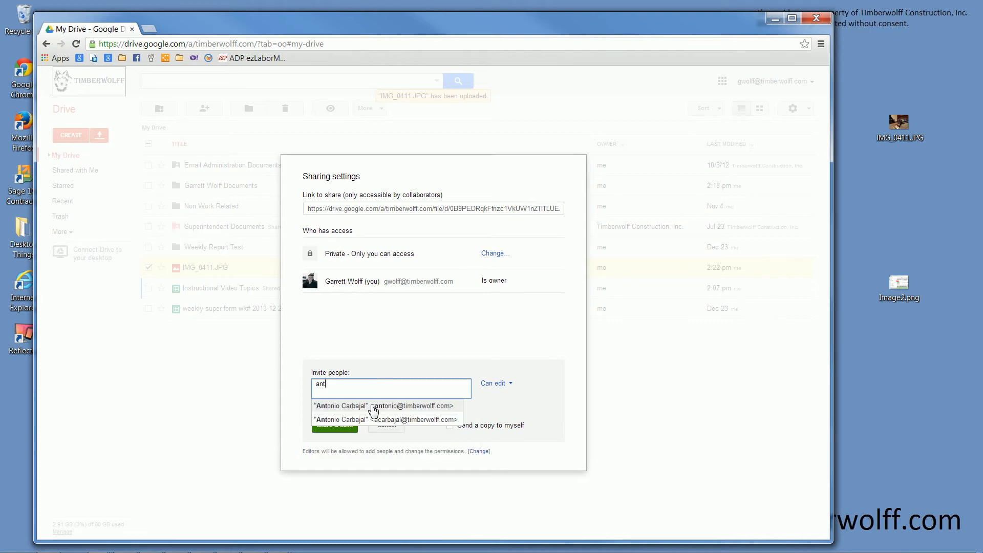
pyautogui.click(374, 407)
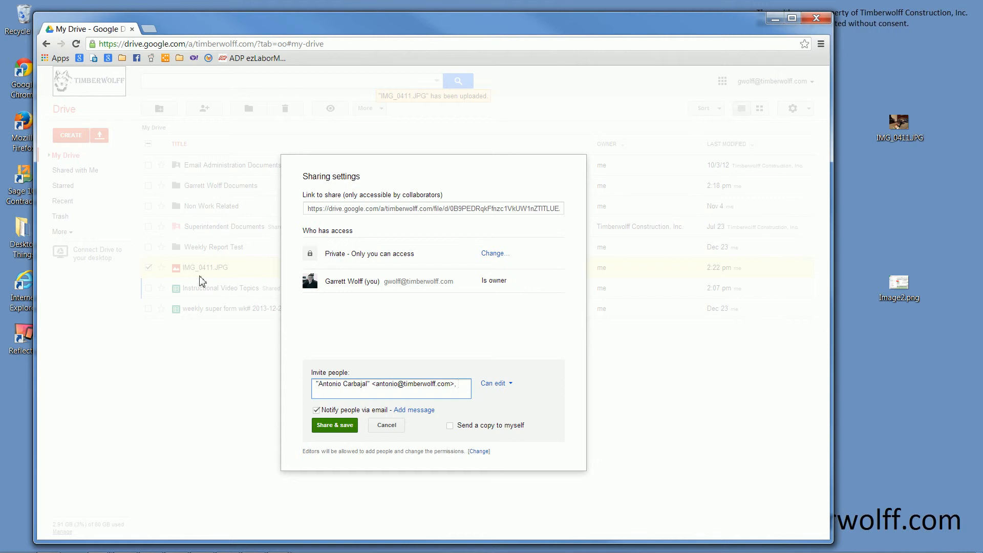
pyautogui.click(504, 388)
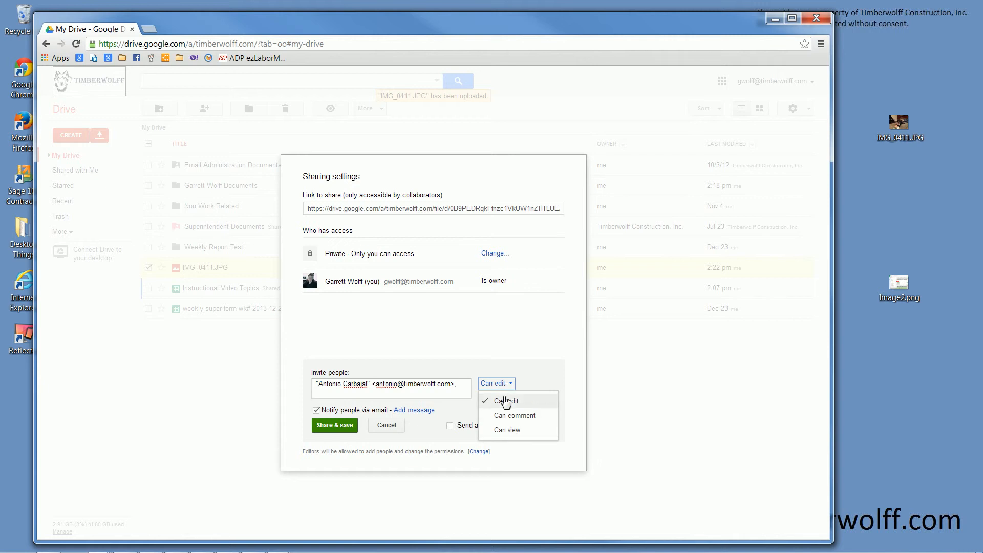
pyautogui.click(505, 401)
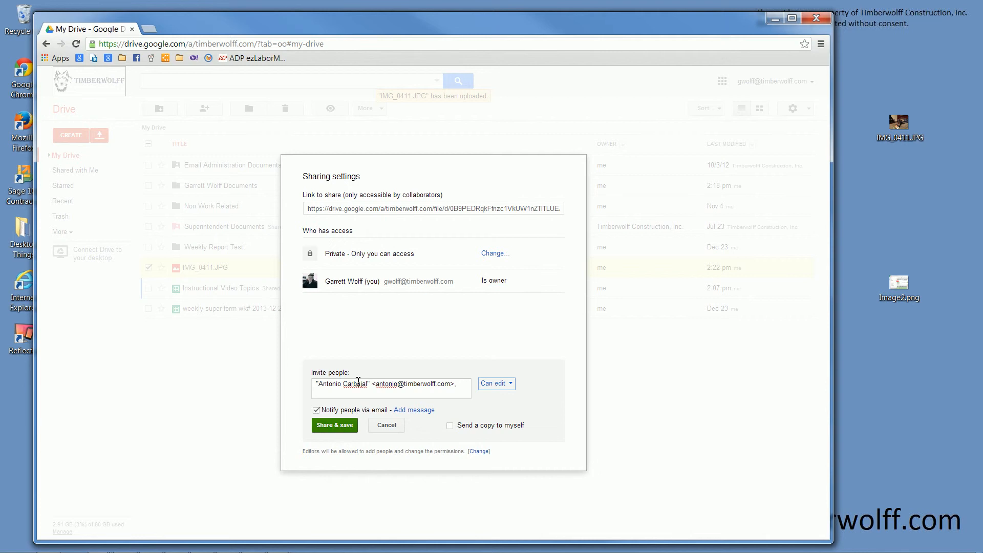
# Discard the pending invitation and close the sharing settings of IMG_0411.JPG without sharing it
pyautogui.tripleClick(357, 385)
pyautogui.press('BackSpace')
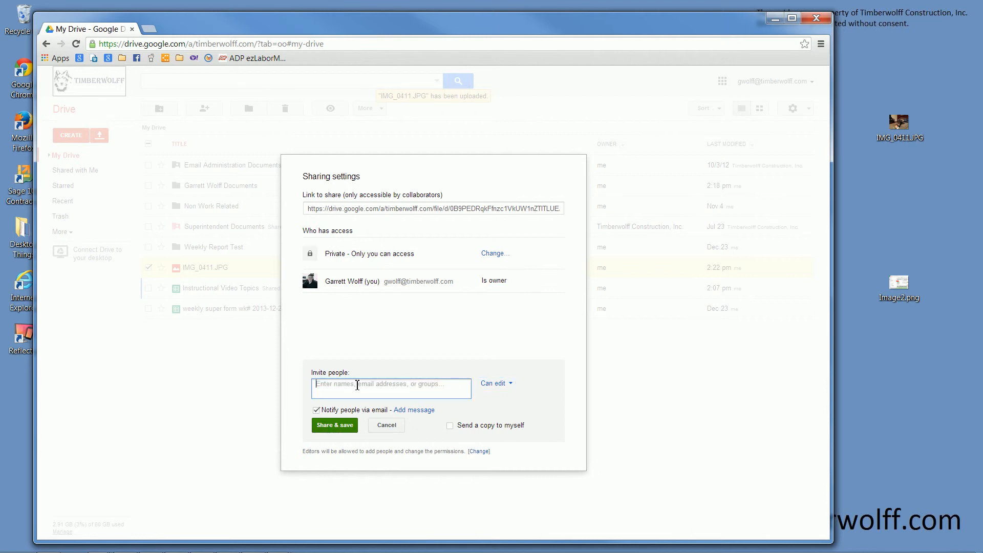
pyautogui.click(390, 428)
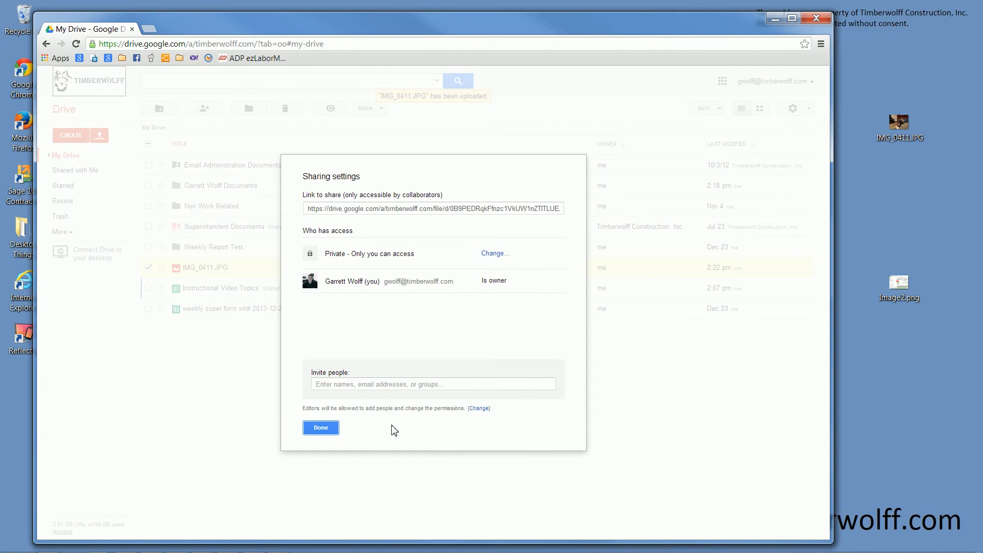
pyautogui.click(333, 431)
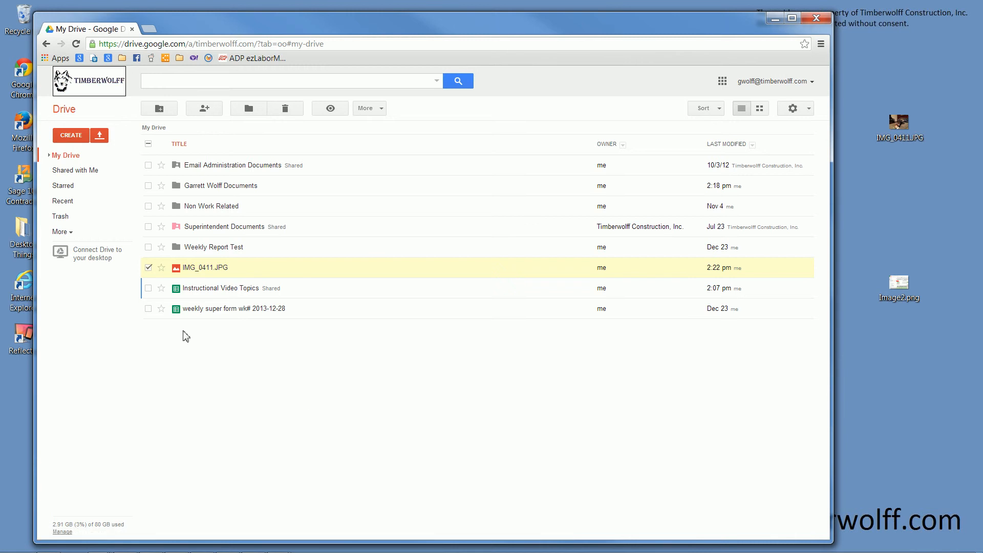
# Move the spreadsheet "weekly super form wk# 2013-12-28" into the personal documents folder and open it from there
pyautogui.click(148, 267)
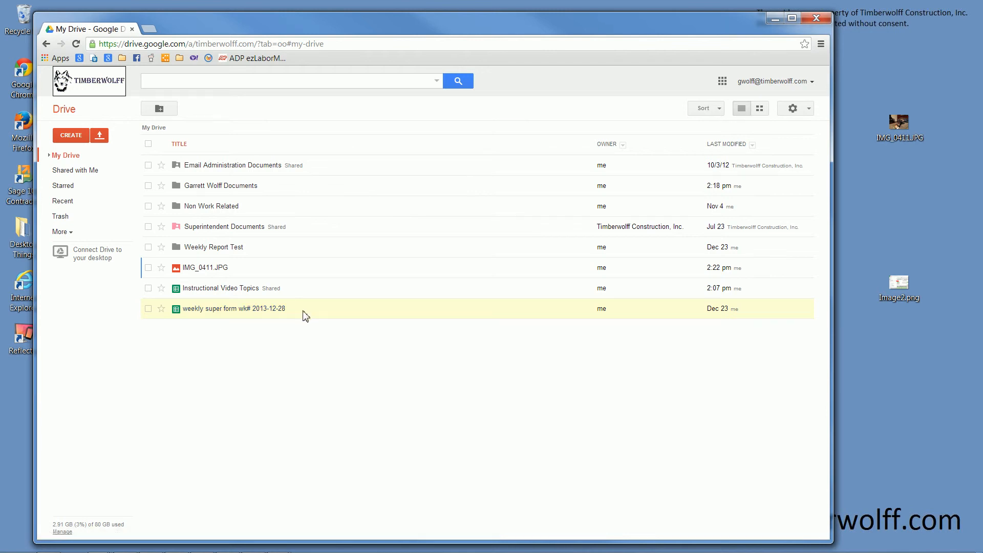
pyautogui.moveTo(306, 315); pyautogui.dragTo(230, 192)
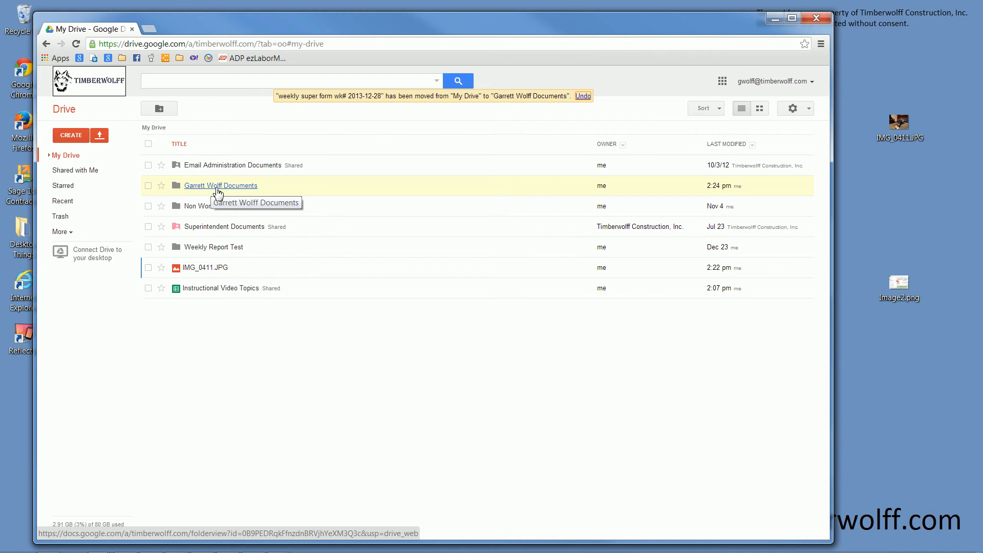
pyautogui.click(211, 187)
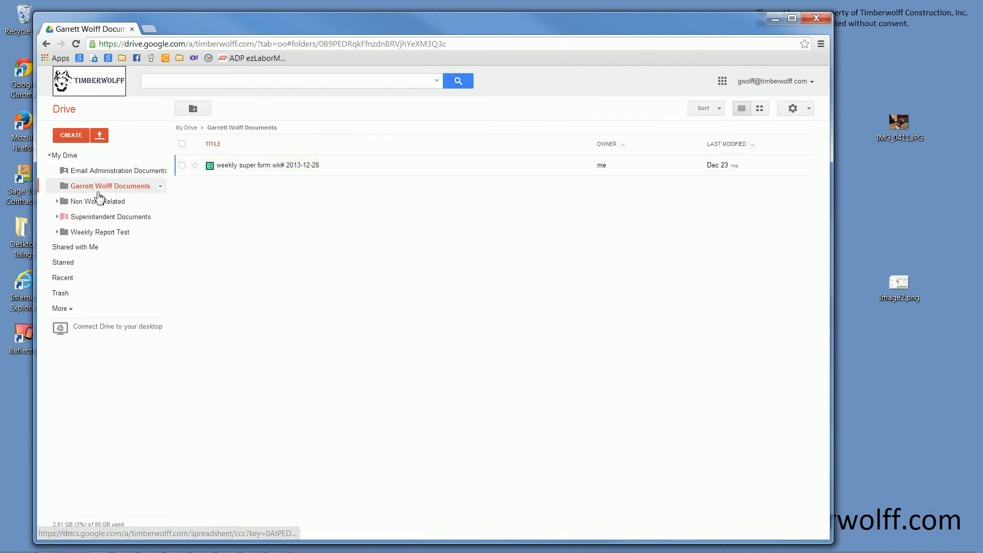
pyautogui.click(243, 166)
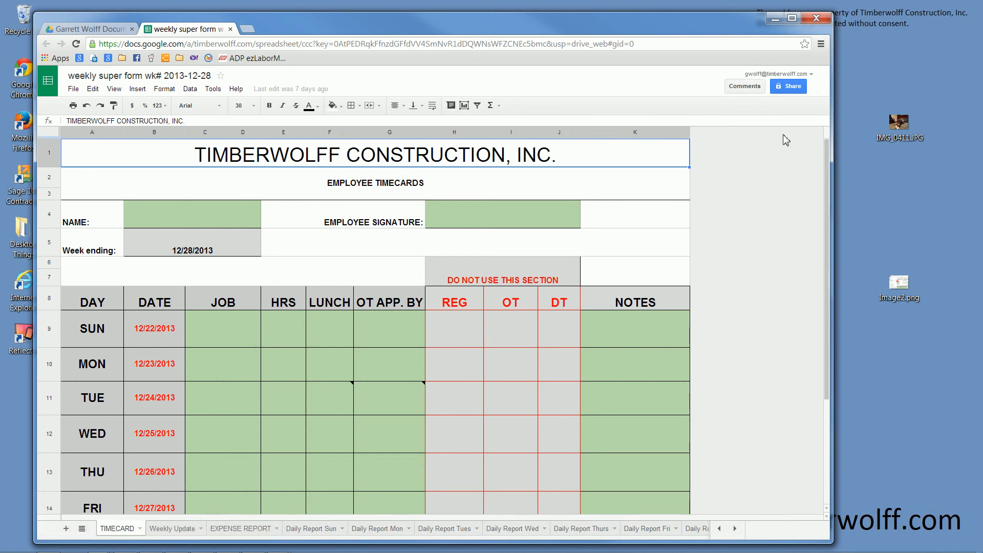
# Try looking up coworkers to invite in the spreadsheet's sharing settings, and close the settings without sharing
pyautogui.click(784, 92)
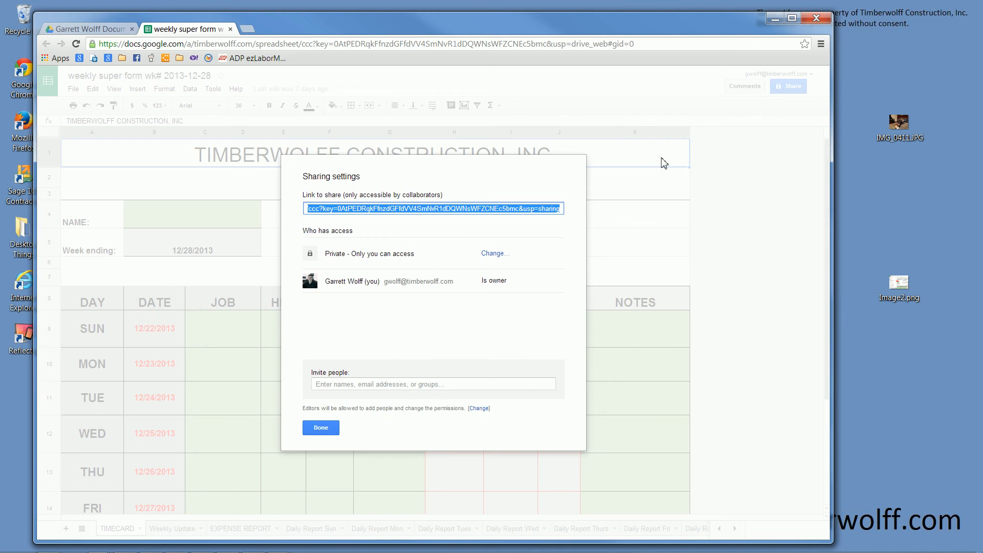
pyautogui.click(438, 385)
pyautogui.write('anto')
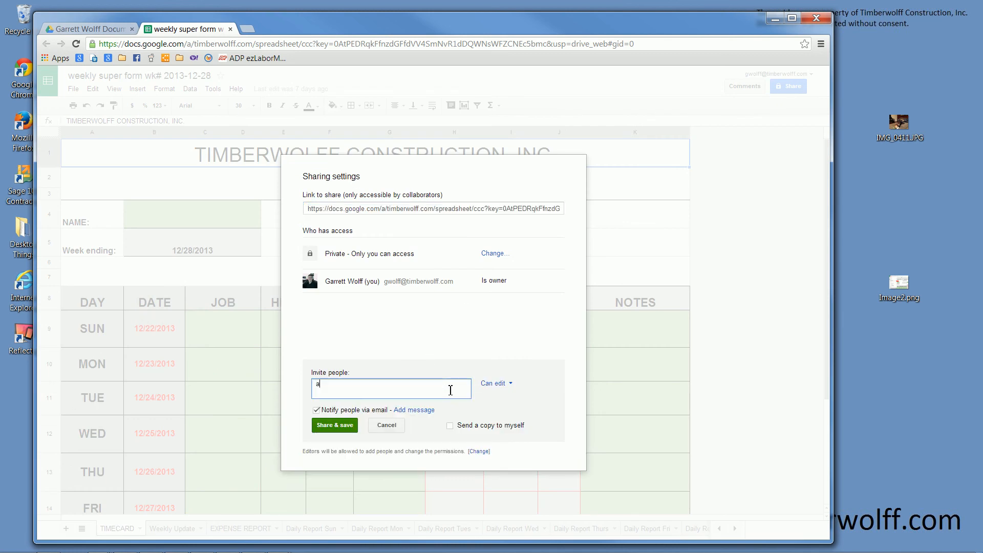
pyautogui.press('BackSpace')
pyautogui.press('BackSpace')
pyautogui.press('BackSpace')
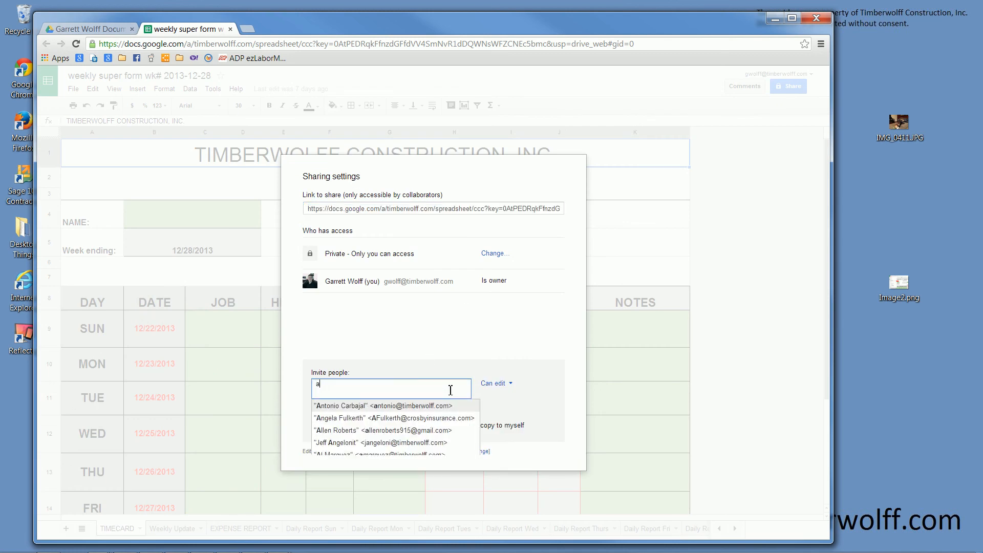
pyautogui.write('ge')
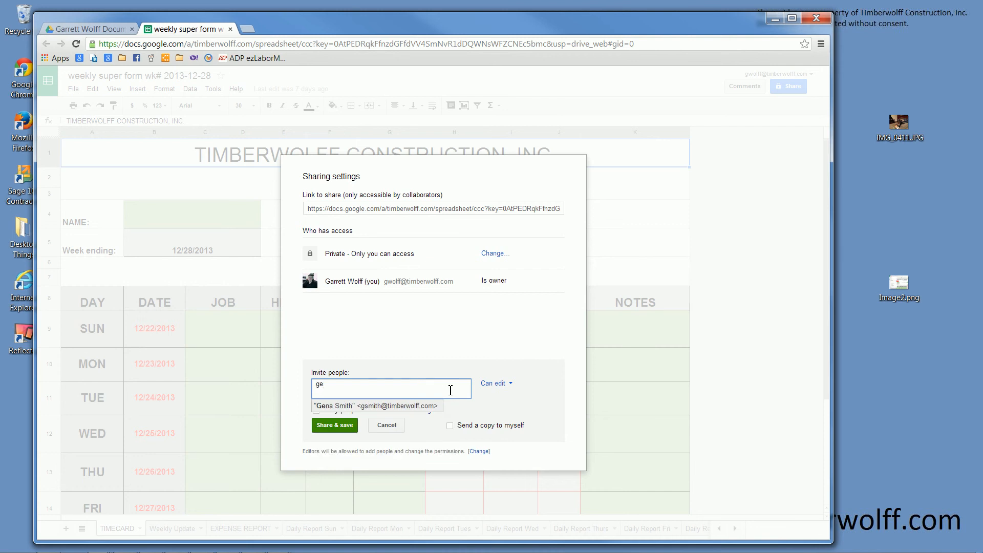
pyautogui.press('BackSpace')
pyautogui.press('BackSpace')
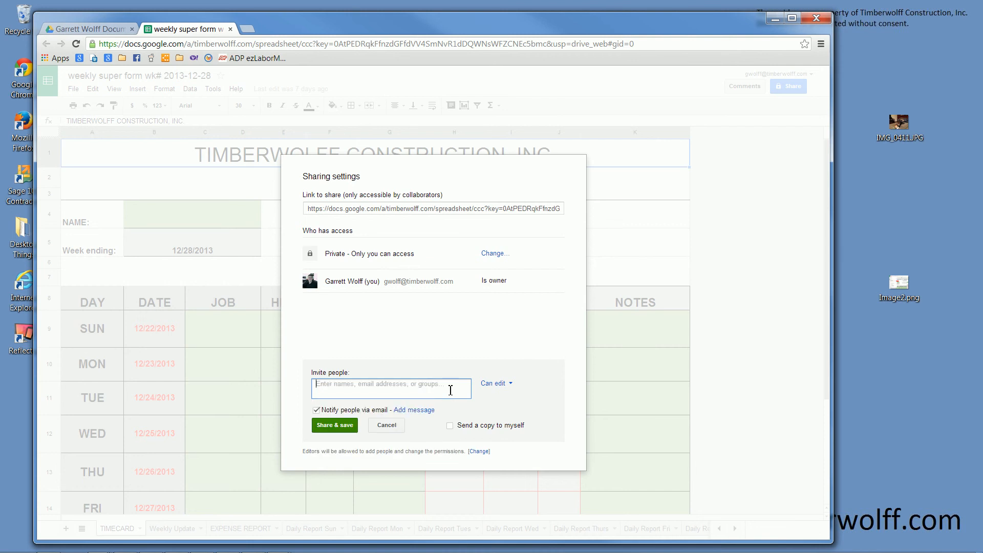
pyautogui.click(398, 429)
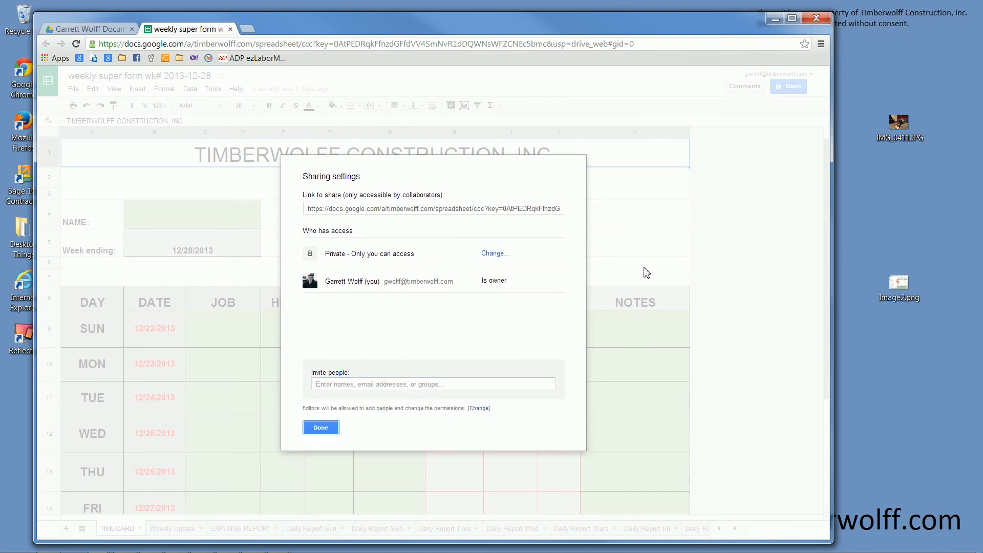
pyautogui.click(321, 430)
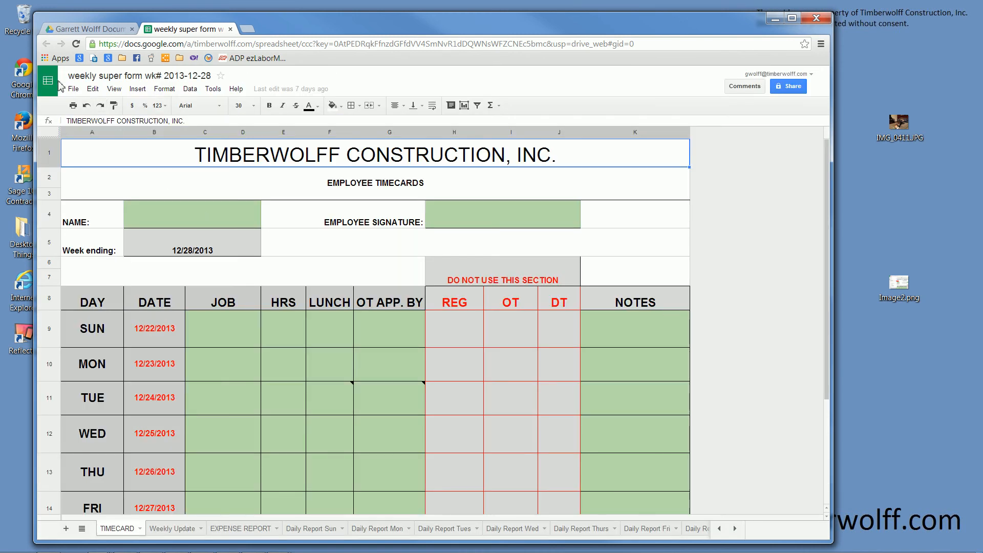
# Close the weekly super form spreadsheet and return to the My Drive file list
pyautogui.click(231, 29)
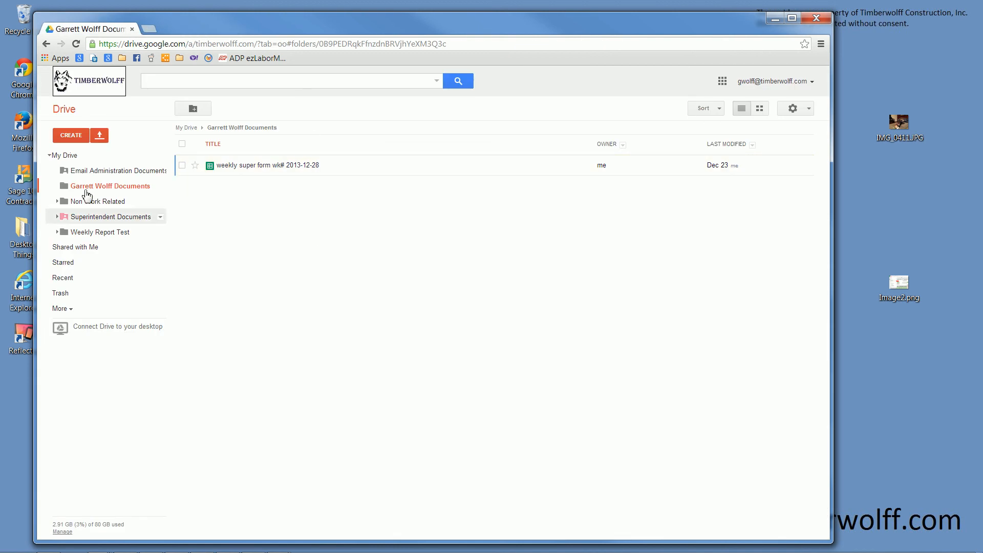
pyautogui.click(82, 157)
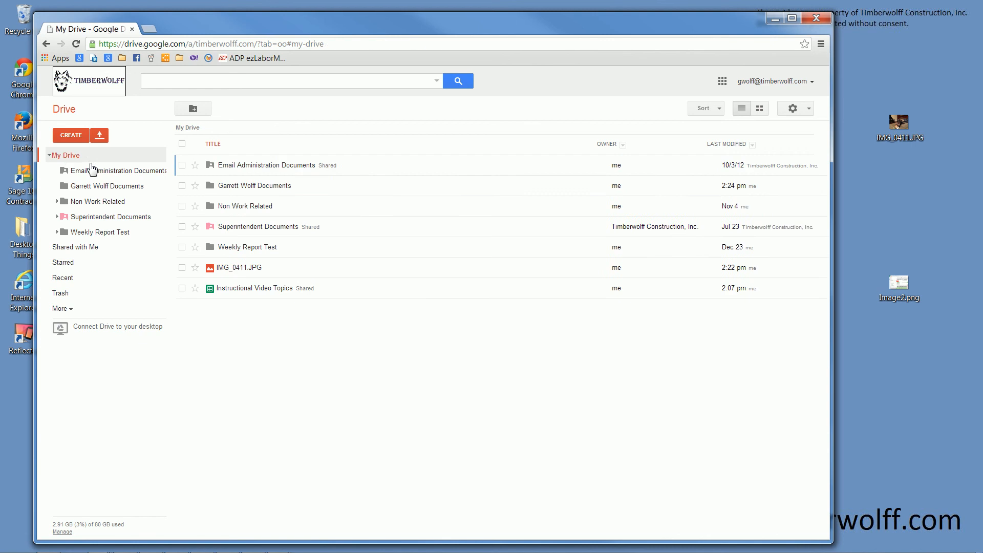
pyautogui.click(182, 187)
pyautogui.click(180, 188)
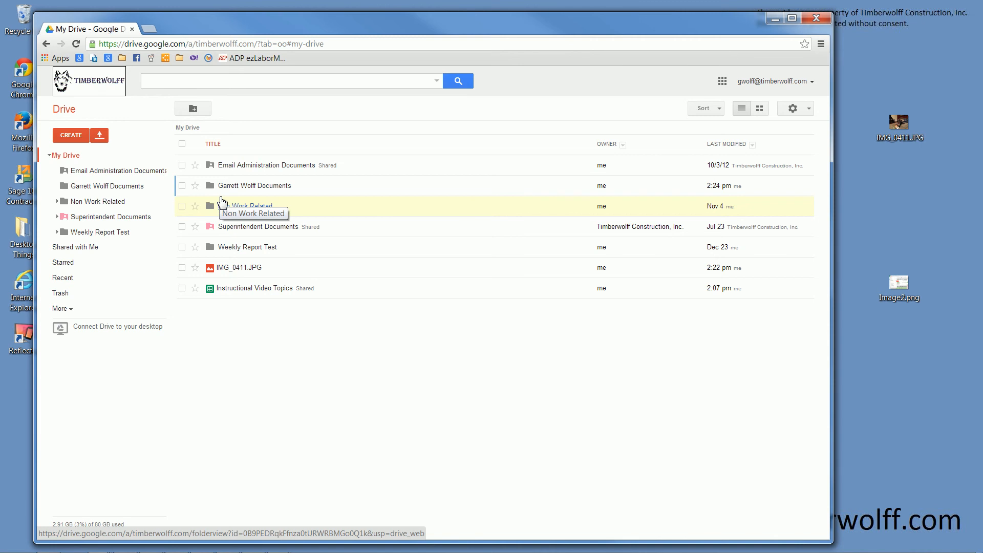
# Upload Image2.png from the desktop into the personal documents folder and shorten the browser window from below
pyautogui.click(279, 187)
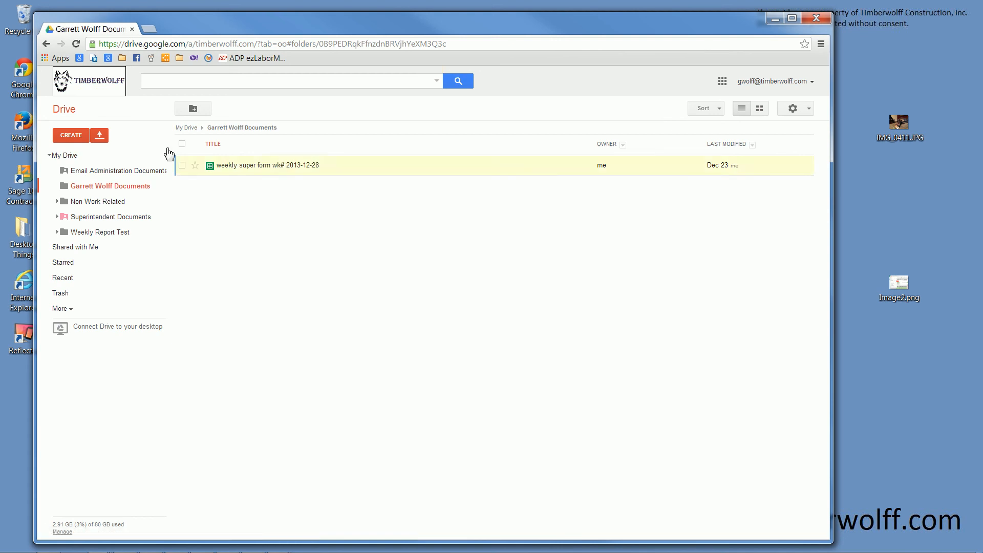
pyautogui.moveTo(899, 284); pyautogui.dragTo(306, 223)
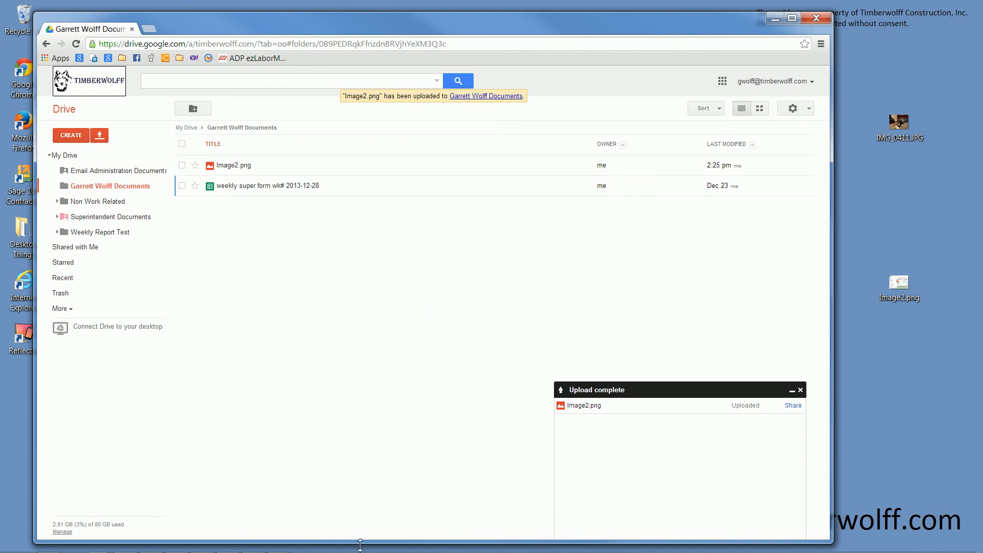
pyautogui.moveTo(364, 541); pyautogui.dragTo(365, 434)
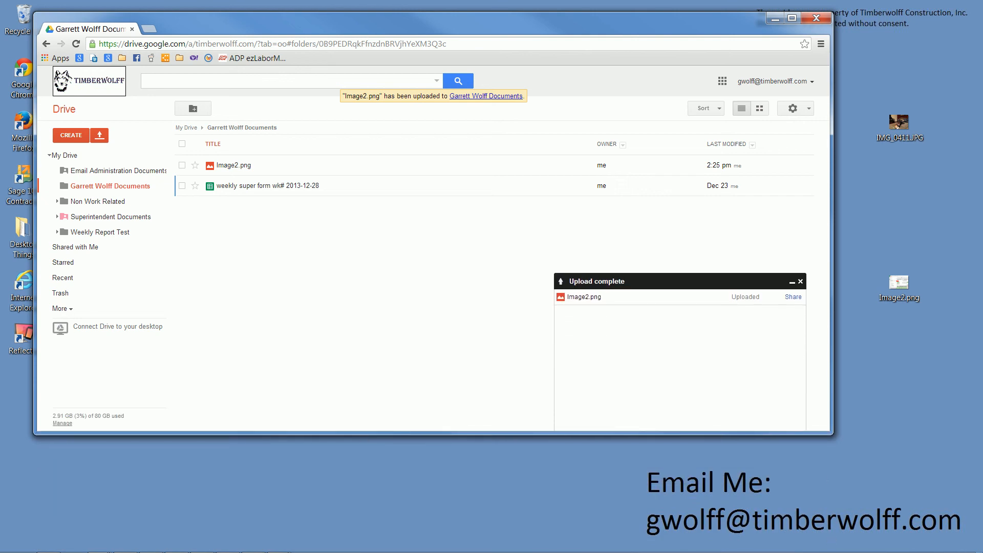